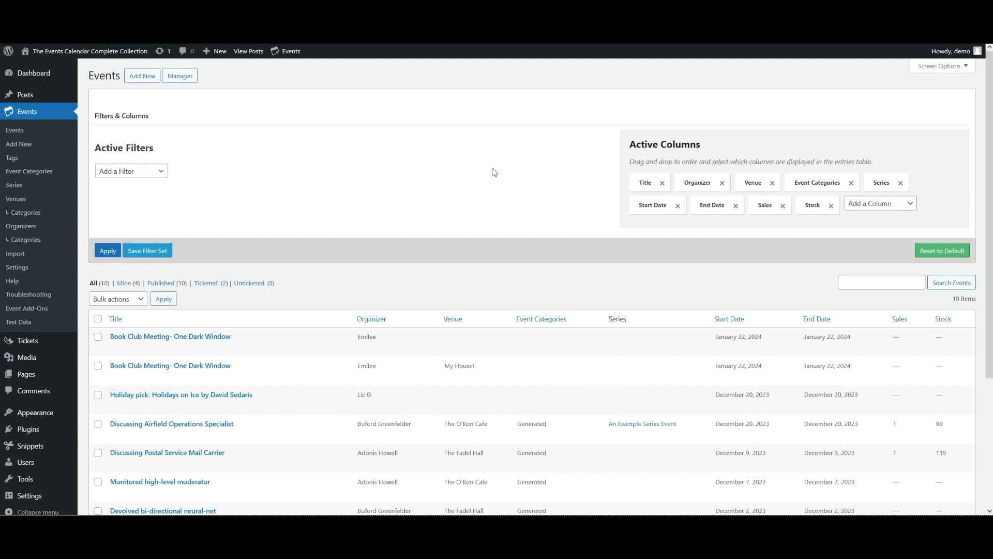
- Search the WordPress plugin directory for "code snippets" from the page for adding new plugins
mouse_move(43, 433)
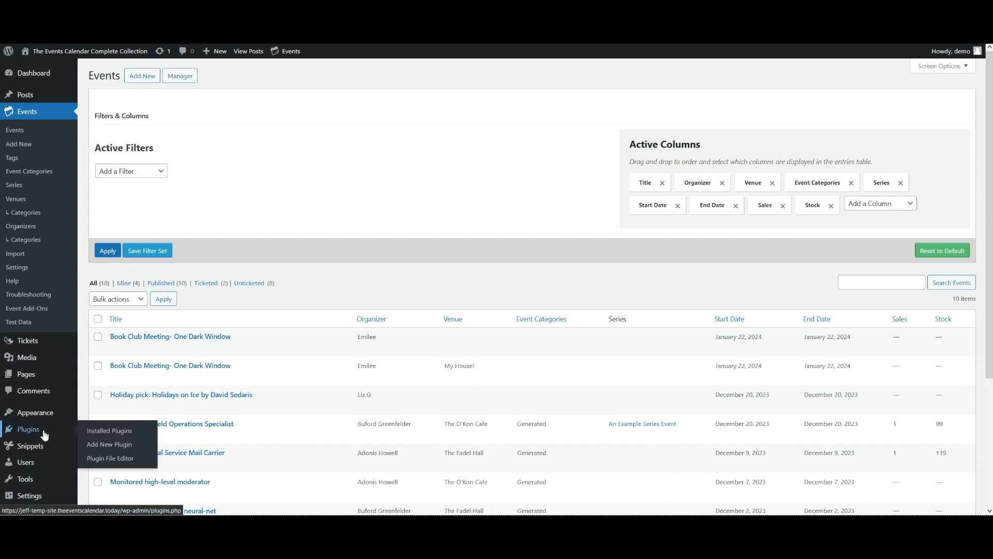
left_click(101, 446)
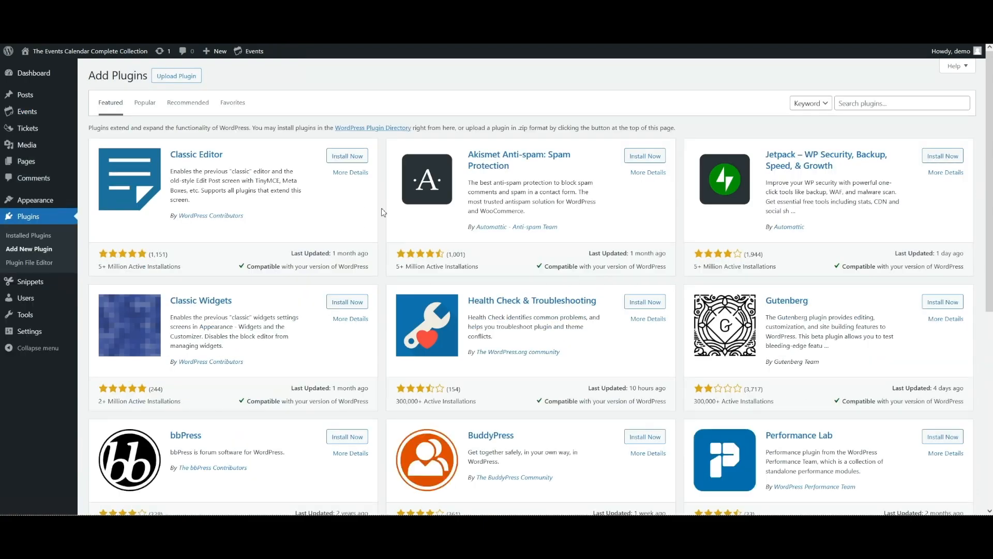
left_click(859, 103)
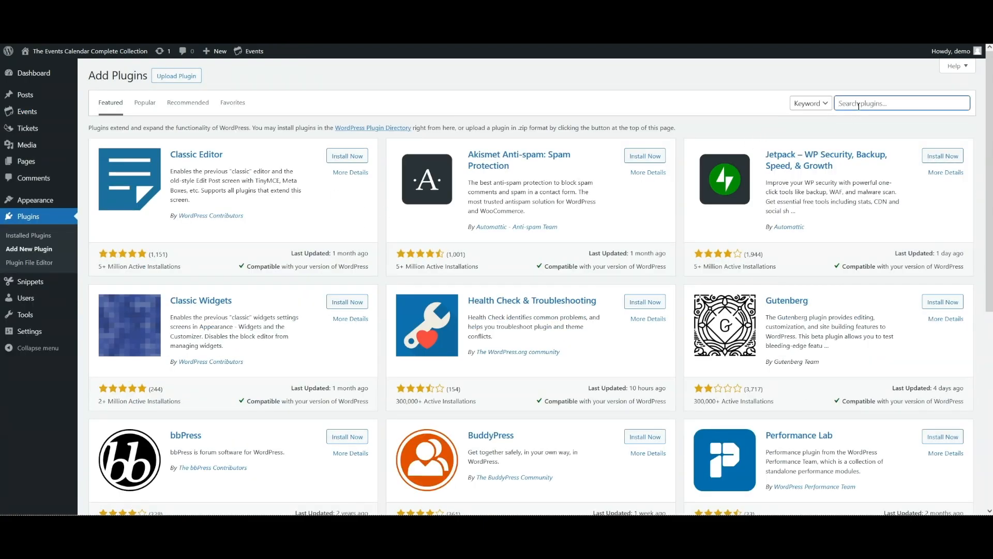
type("code snippets")
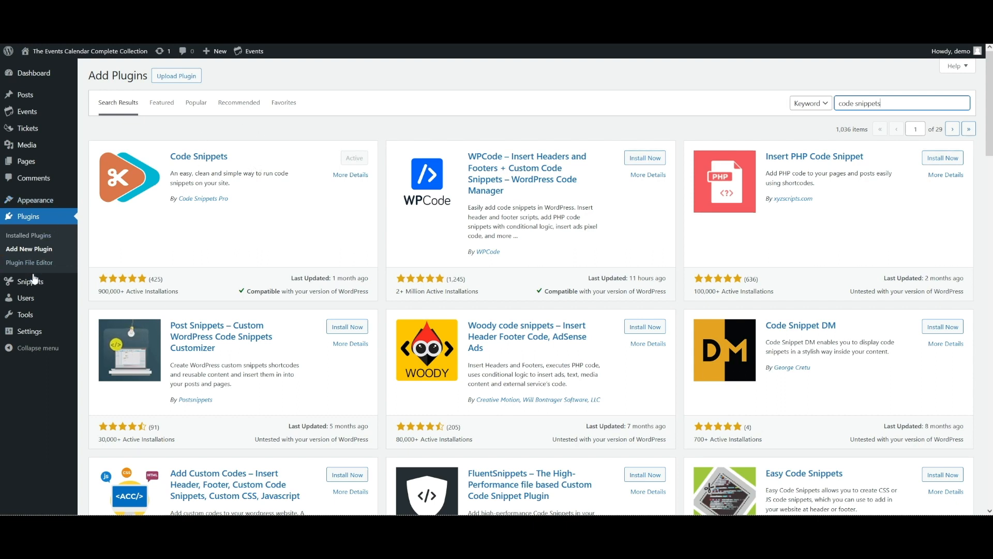
- Create a new code snippet titled "Meetup Country Code Fix"
mouse_move(31, 281)
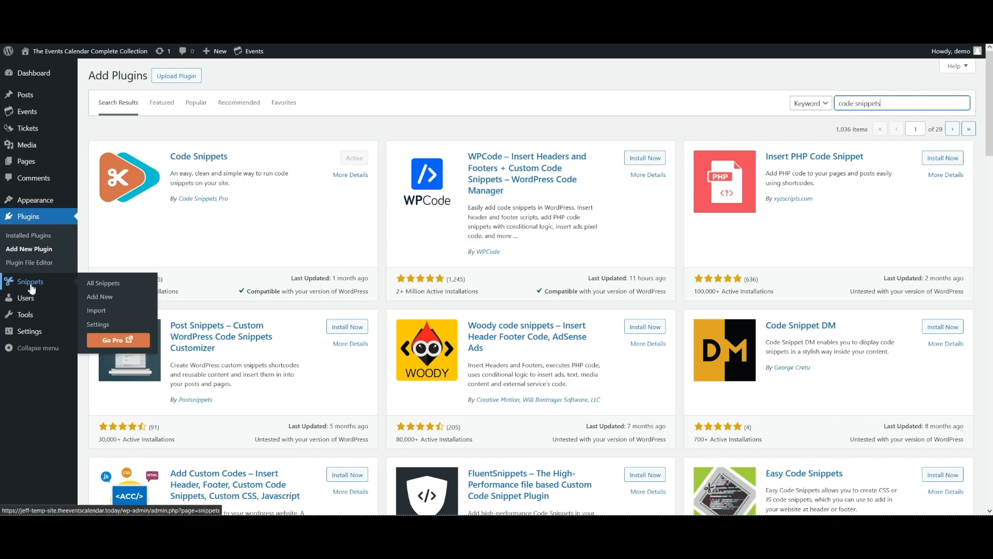
left_click(111, 300)
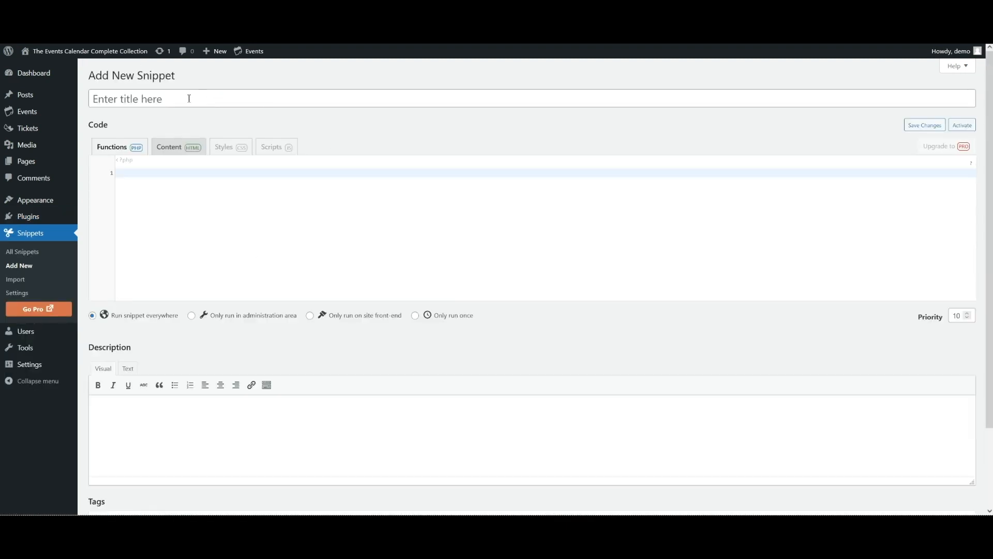
left_click(181, 98)
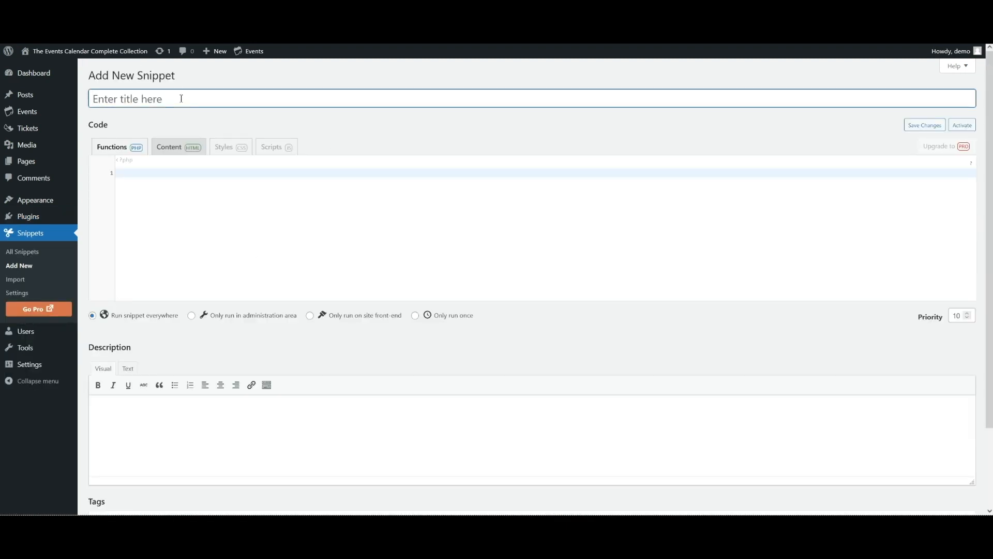
type("Meetup Country Code C")
key("BackSpace")
type("Fix")
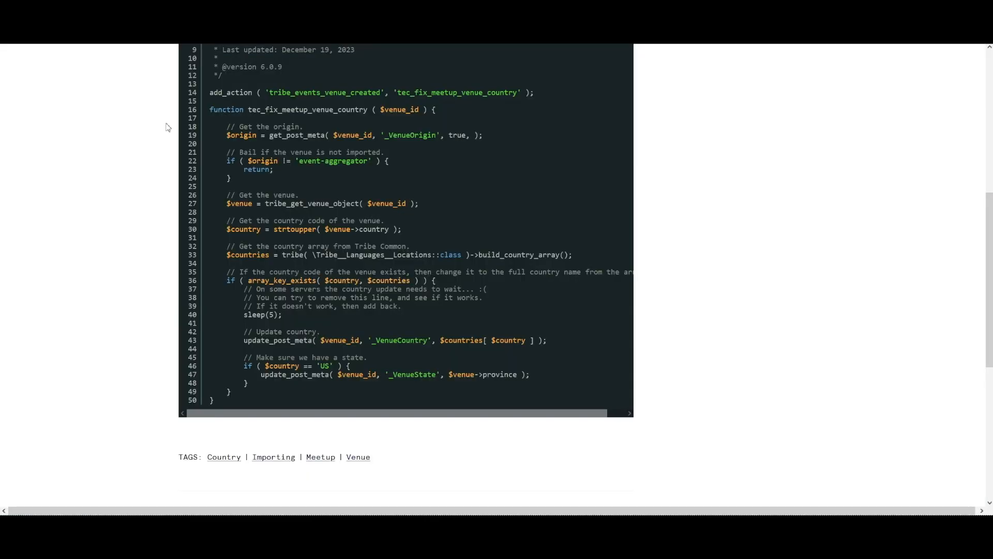
- Copy the entire PHP snippet from the Knowledgebase article "Fix the Country Name When Importing from Meetup"
scroll(155, 132, "up", 7)
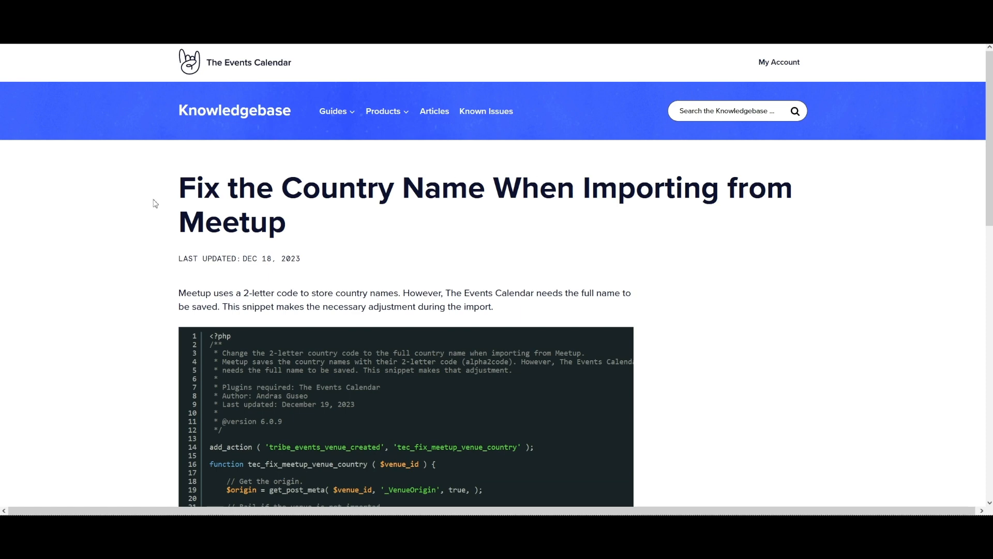
scroll(152, 204, "down", 5)
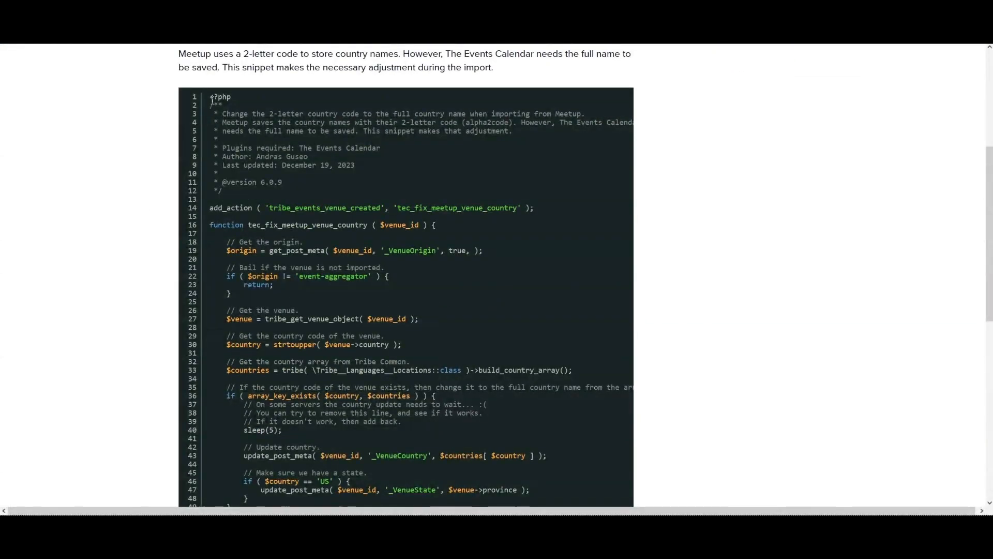
left_click_drag(211, 98, 279, 274)
right_click(260, 242)
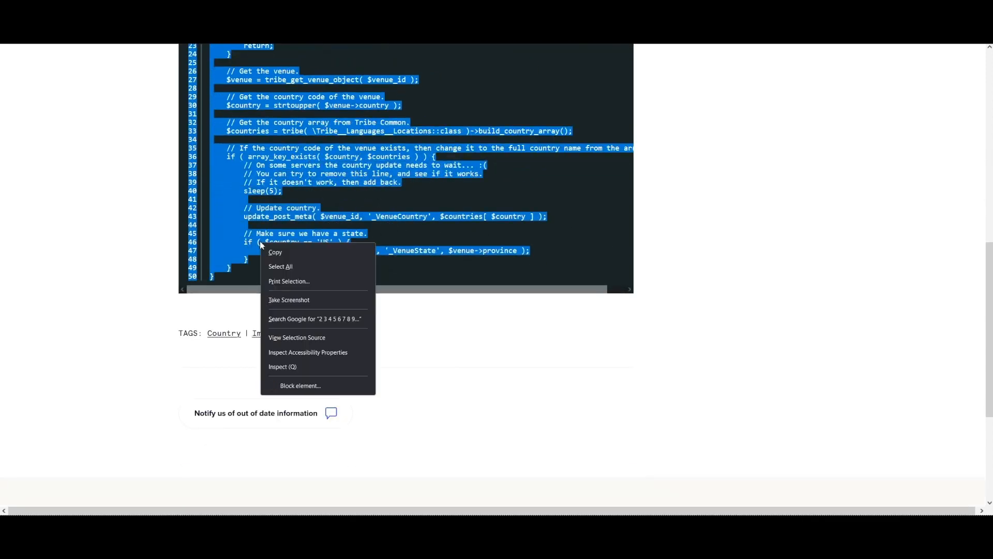
left_click(286, 253)
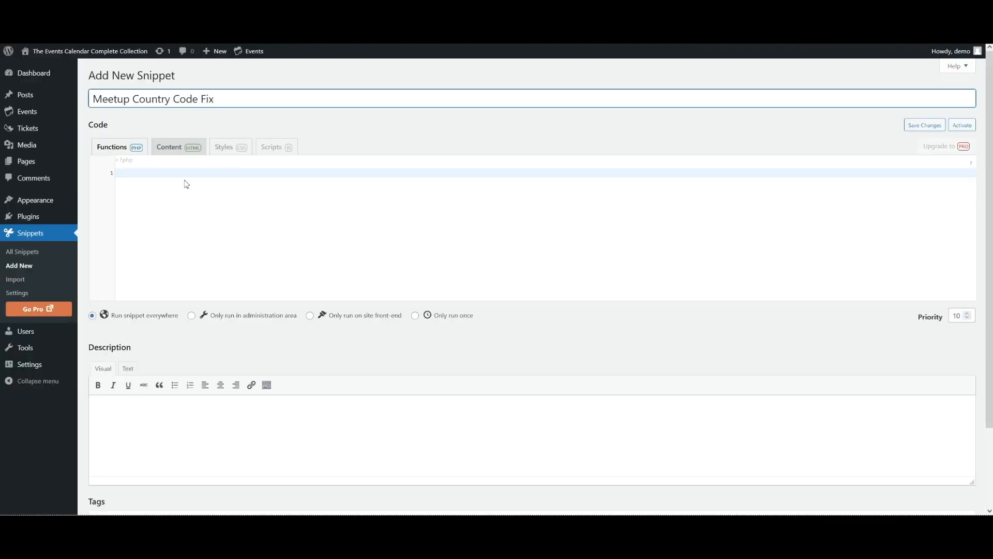
- Paste the copied PHP code into the new snippet's code area, leave it running everywhere, and save and activate it
left_click(186, 184)
key("ctrl+v")
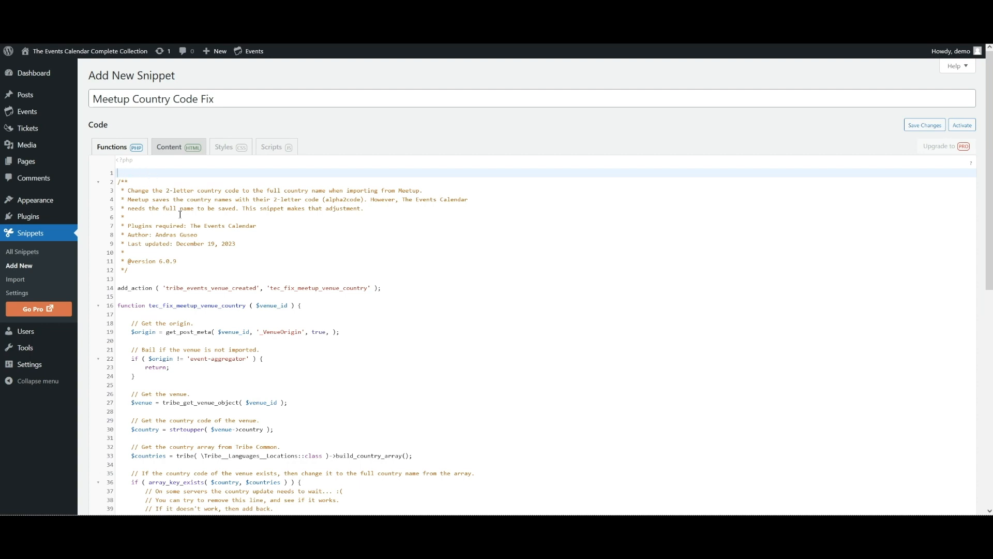
scroll(181, 214, "down", 8)
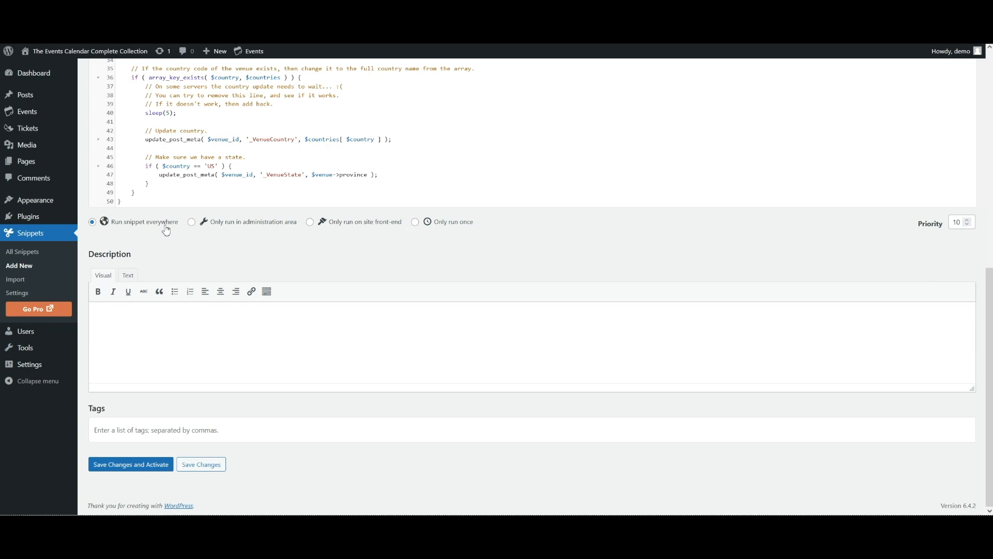
left_click(144, 468)
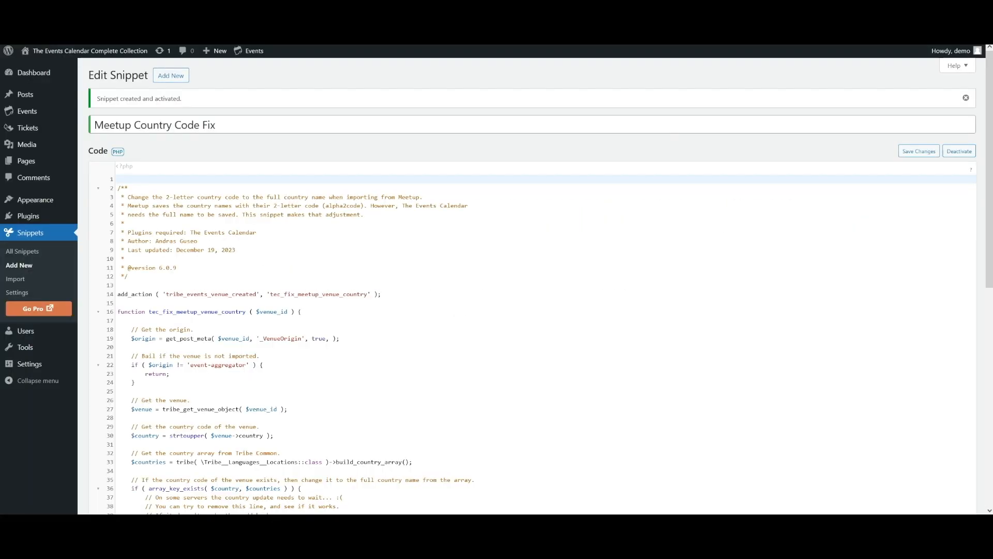
- Set up a new events import with Meetup as the import origin and One-Time Import as the import type
mouse_move(31, 111)
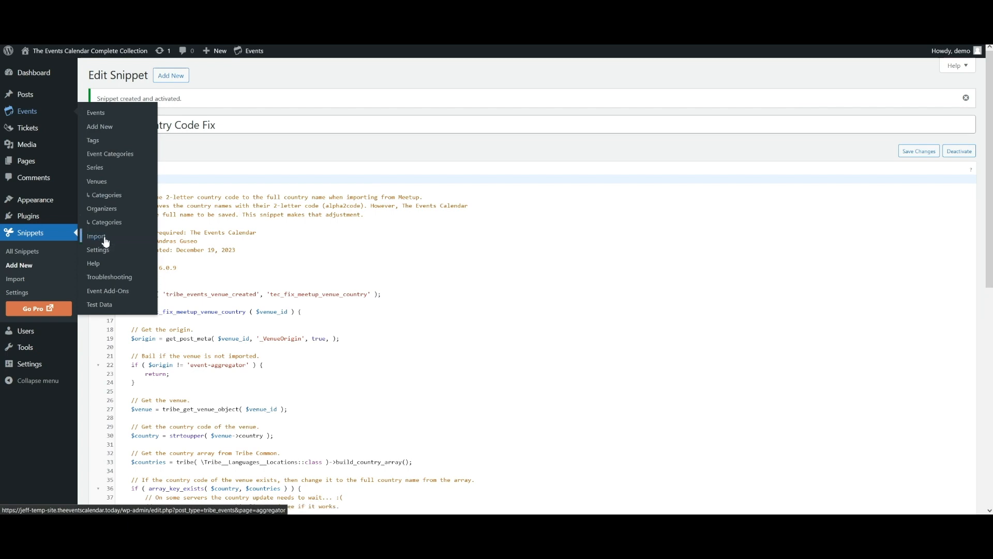
left_click(97, 237)
left_click(229, 145)
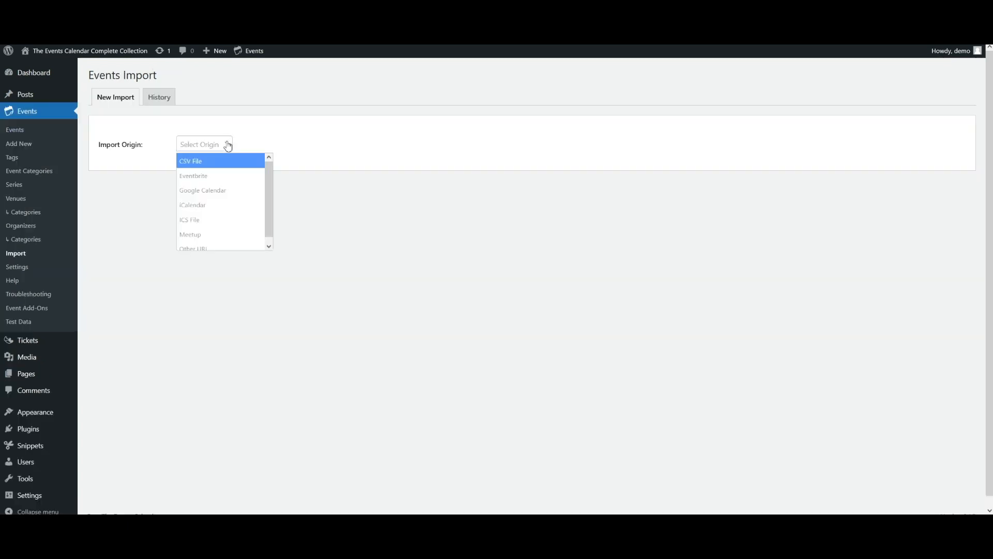
left_click(210, 236)
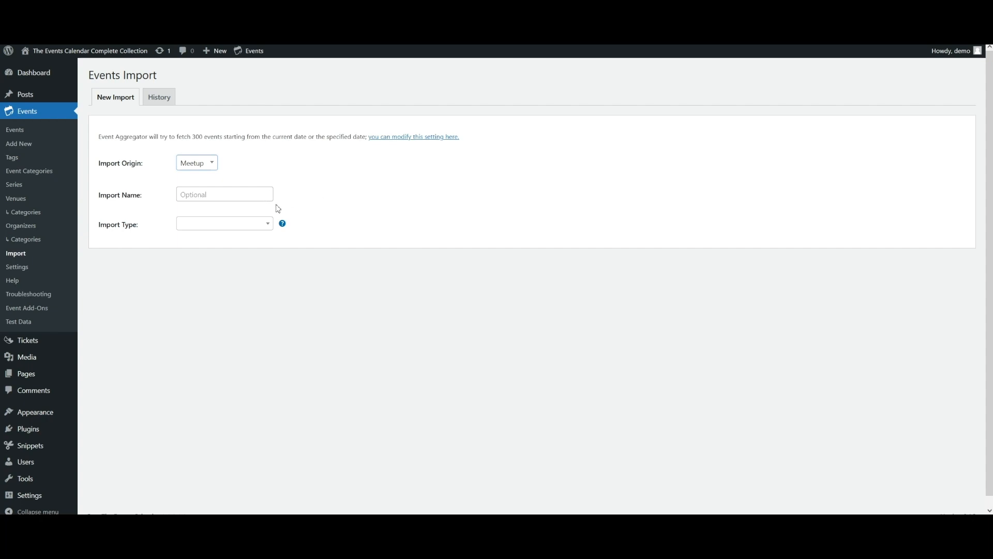
left_click(269, 227)
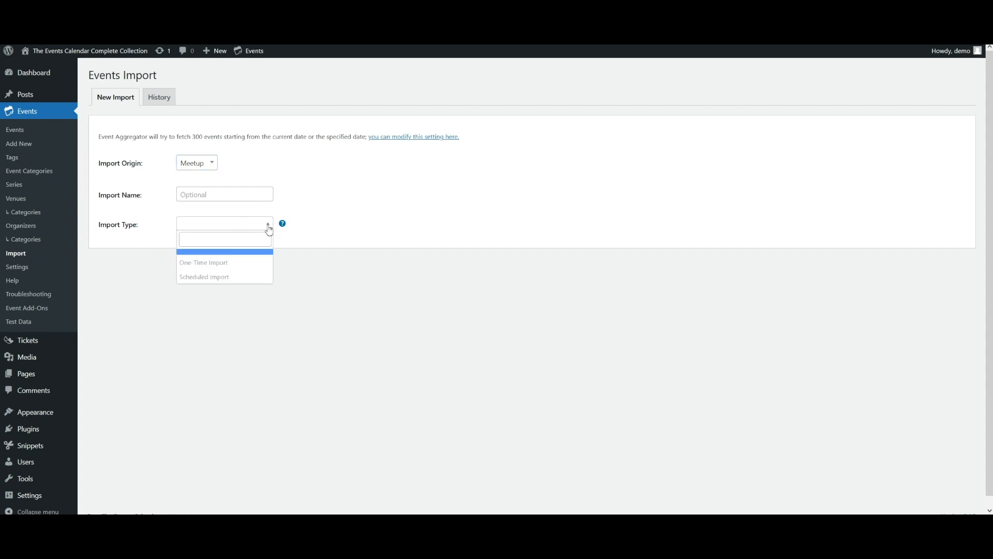
left_click(236, 267)
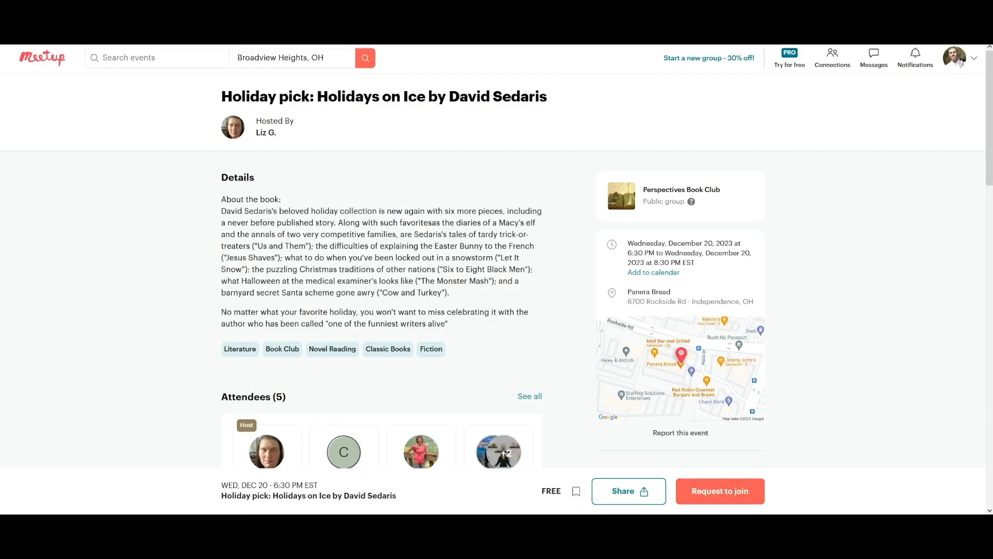
key("ctrl+l")
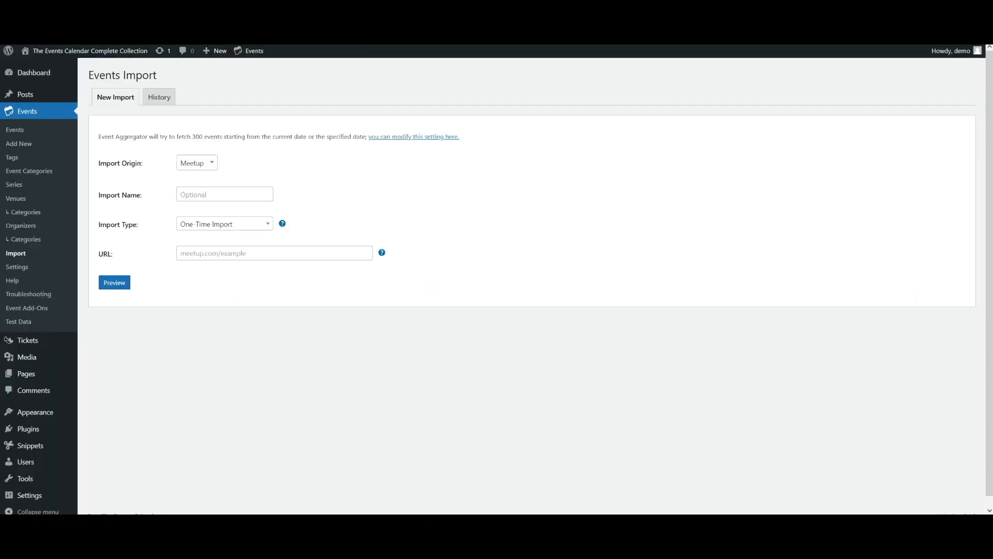
key("ctrl+v")
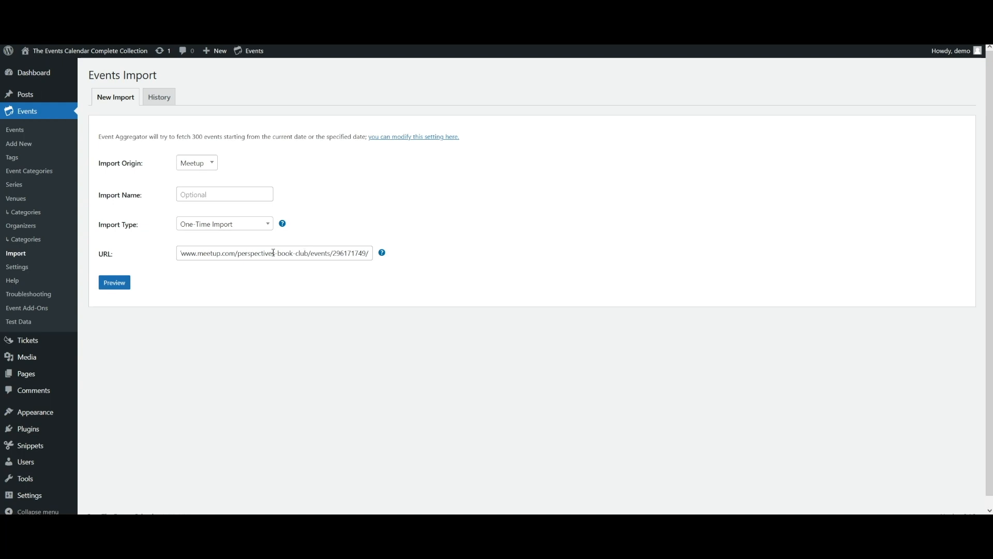
left_click(115, 286)
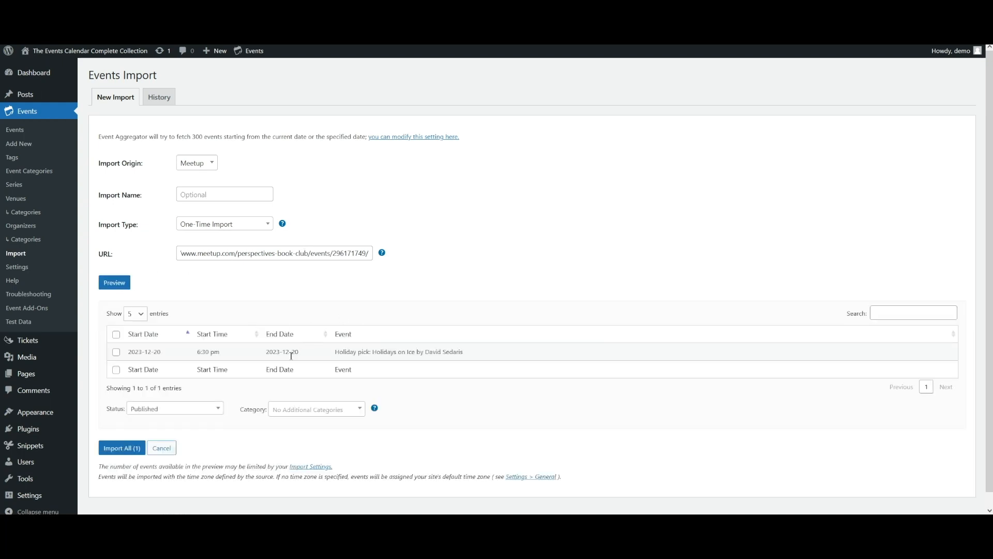
left_click(122, 452)
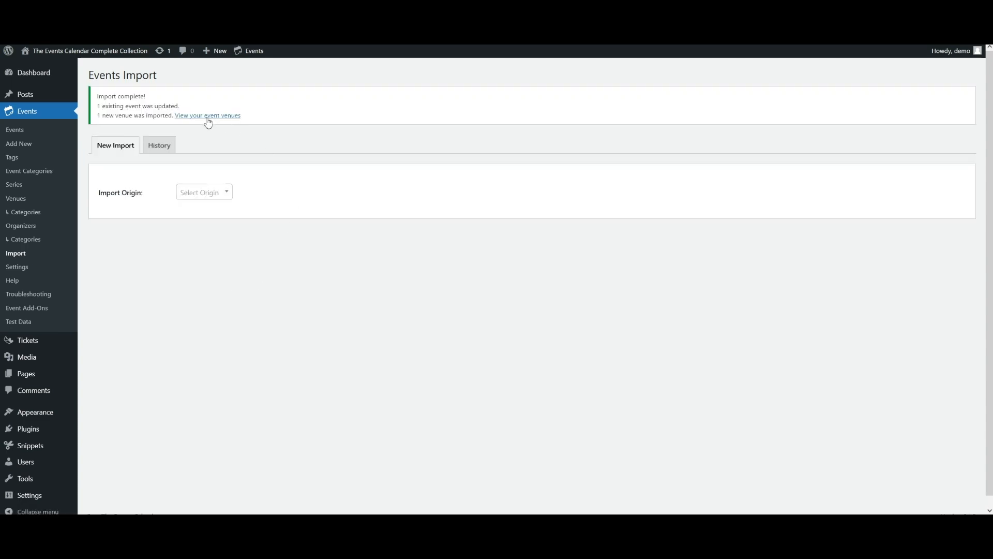
- Open the imported Panera Bread venue for editing and check the country and state in its venue information
left_click(207, 119)
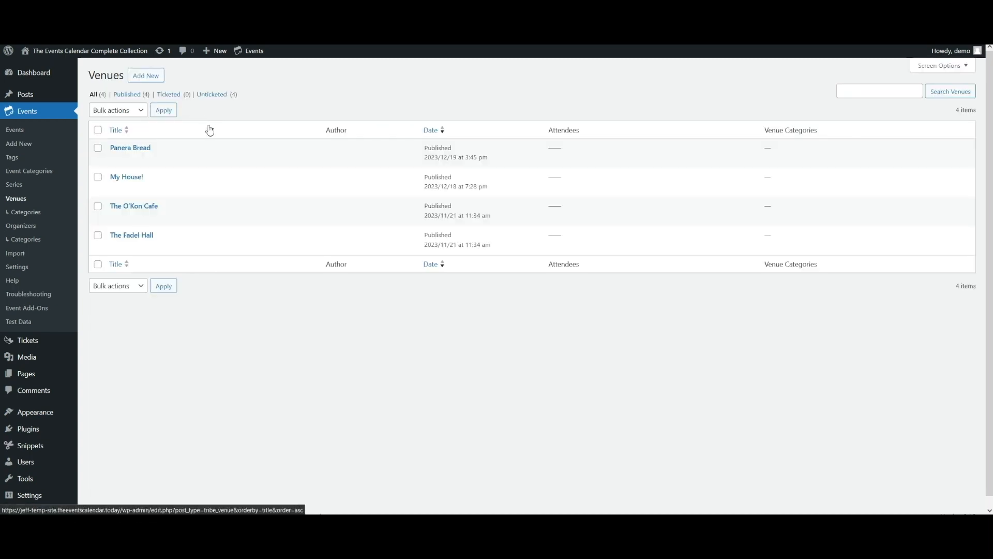
left_click(126, 151)
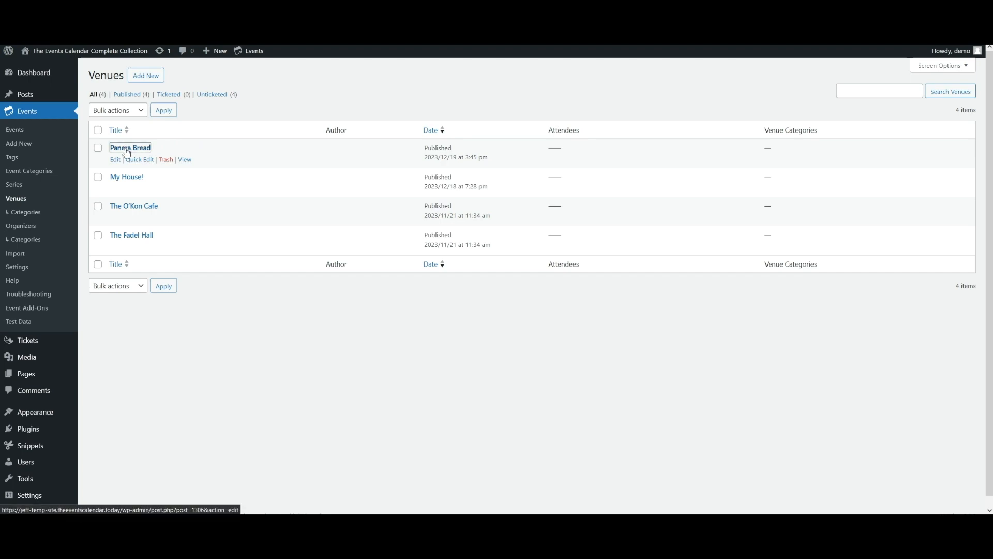
scroll(364, 214, "down", 5)
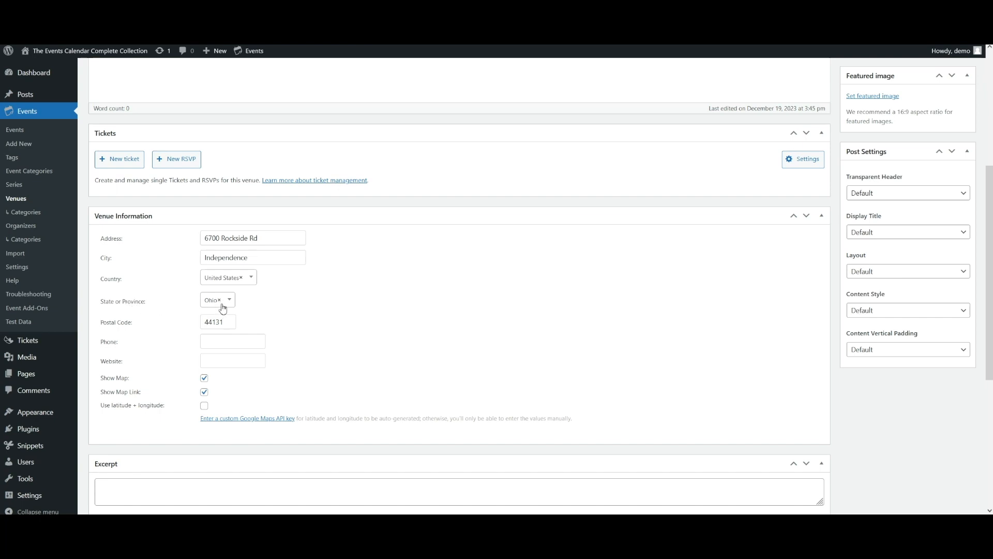
scroll(478, 306, "up", 5)
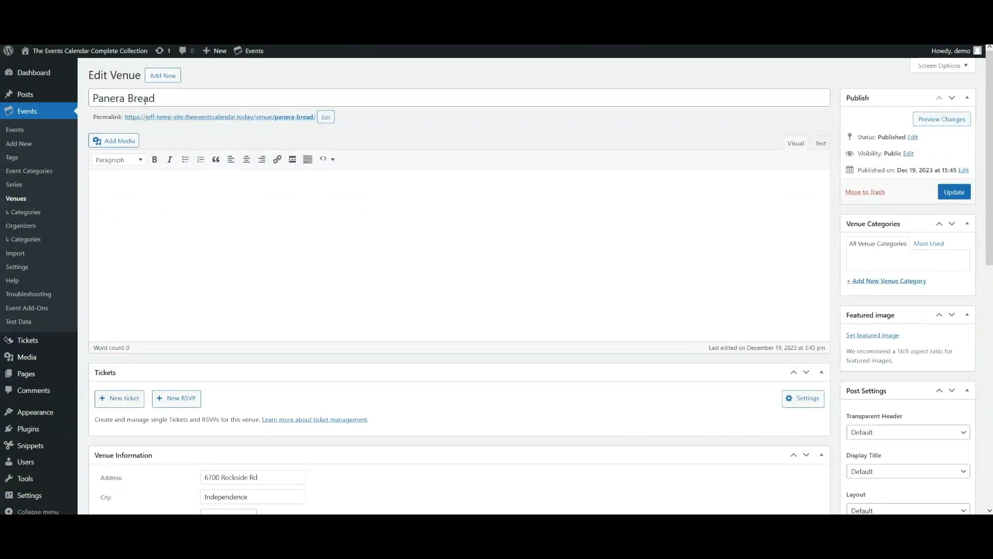
- Open the Panera Bread venue's public page from its permalink in a new tab to check the displayed address
right_click(196, 117)
left_click(213, 126)
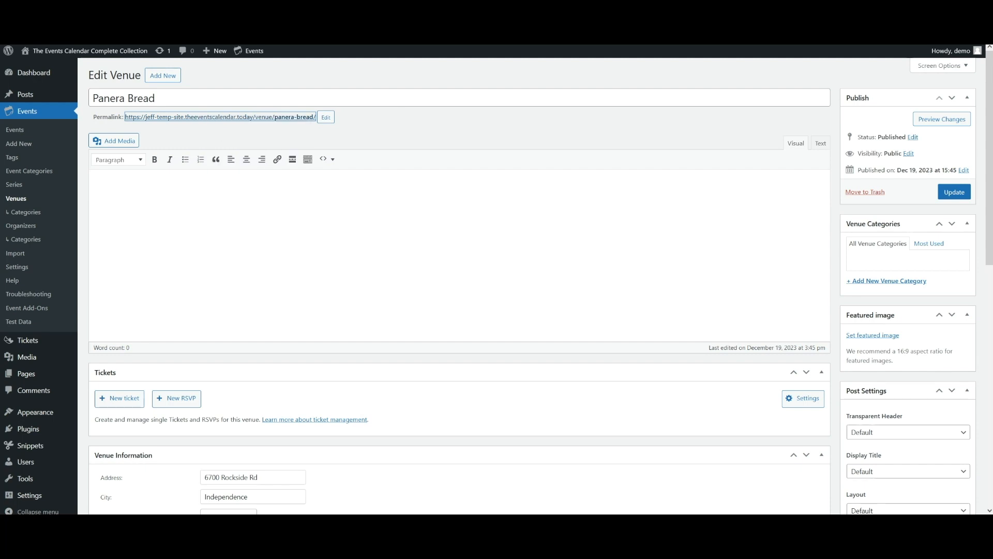
left_click(289, 12)
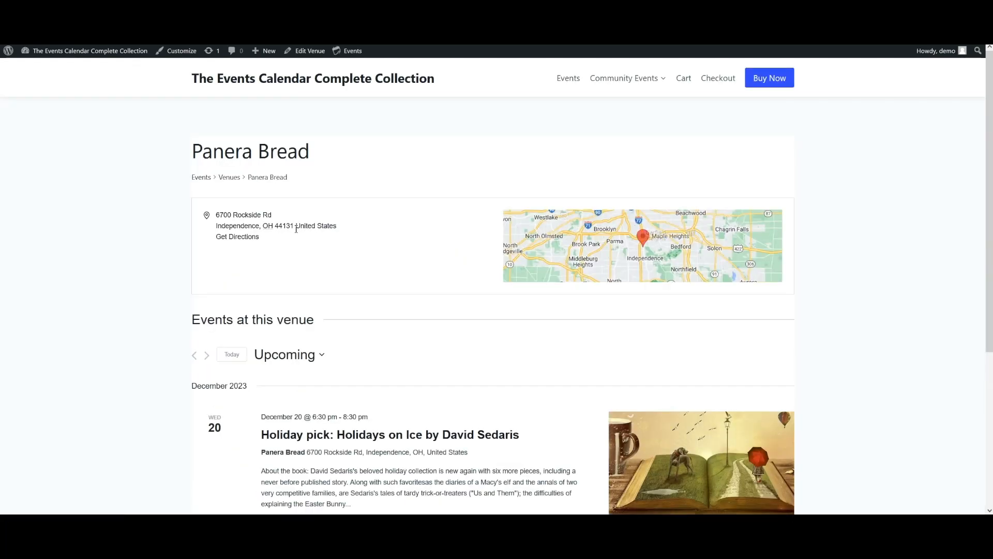